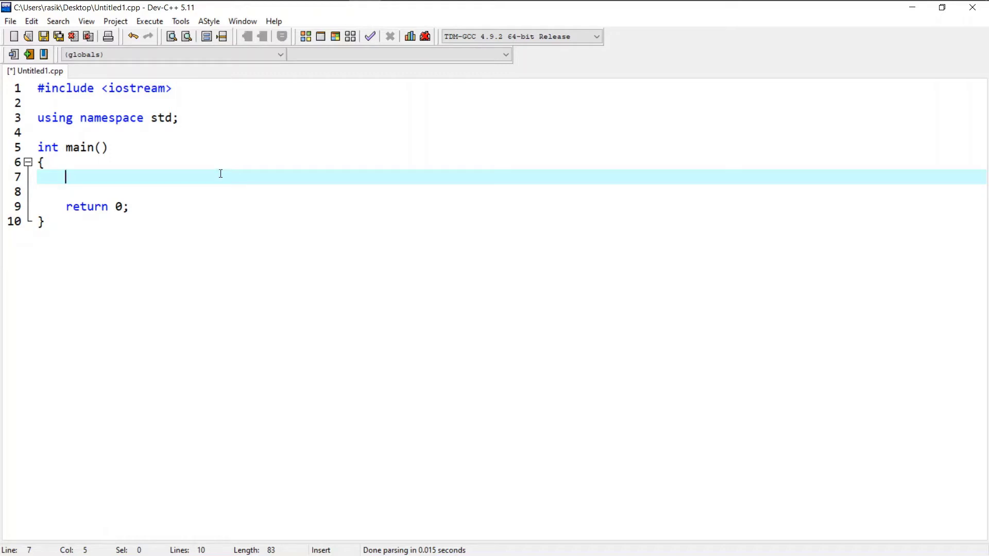
text(in)
Tidy the template and write int num = 8+8; with cout<<num; inside main.
key(BackSpace)
key(BackSpace)
key(shift+Up)
key(shift+Up)
key(shift+Up)
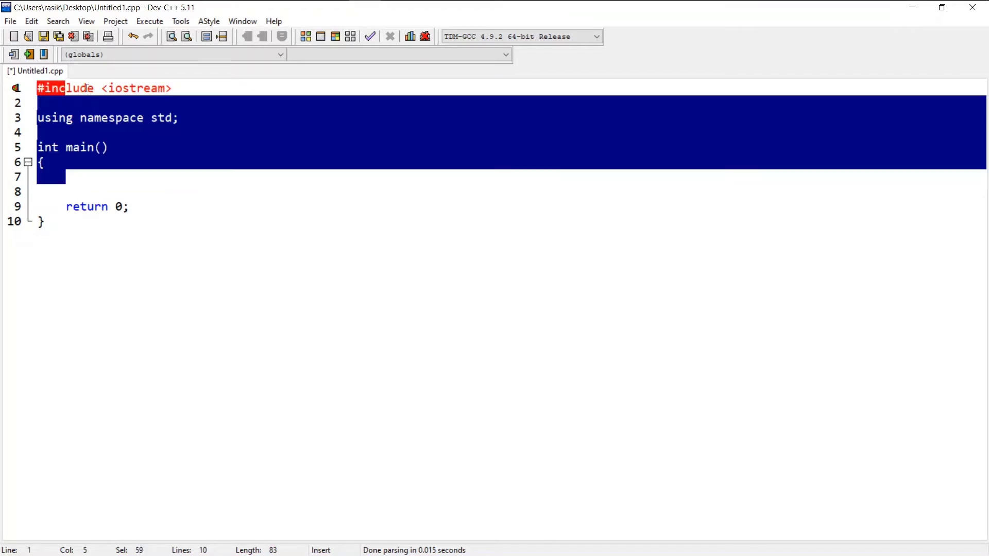
key(shift+Right)
key(shift+Right)
key(shift+Right)
click(18, 88)
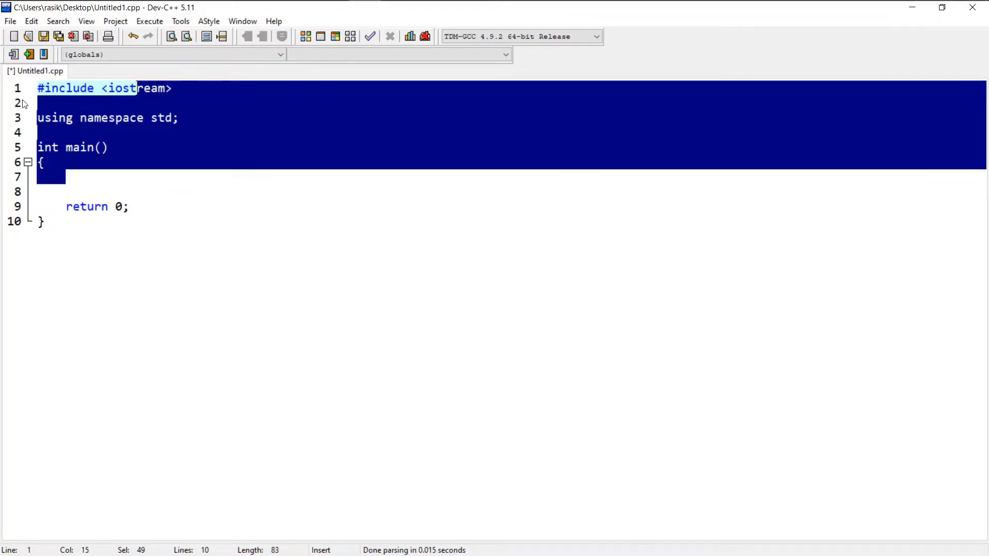
click(39, 147)
click(81, 162)
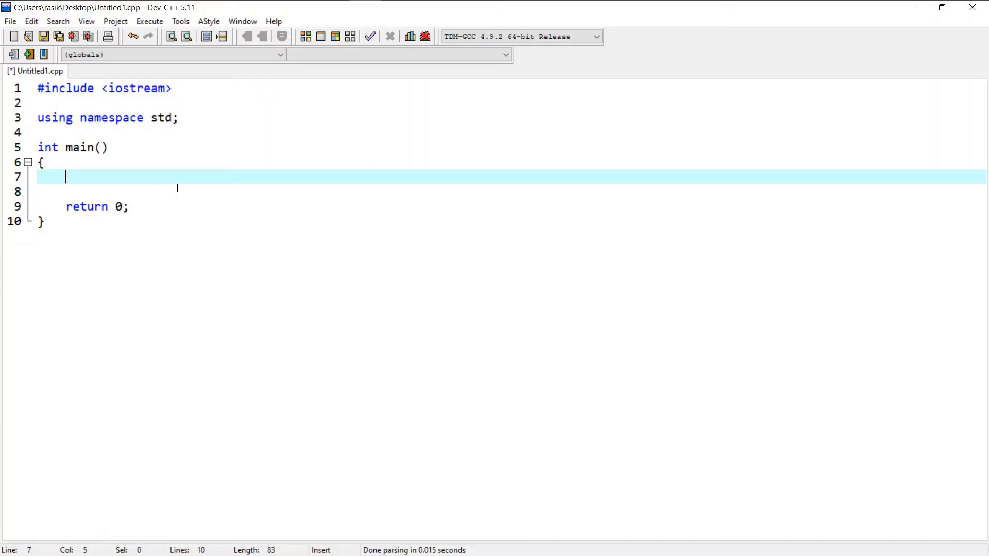
text(int n)
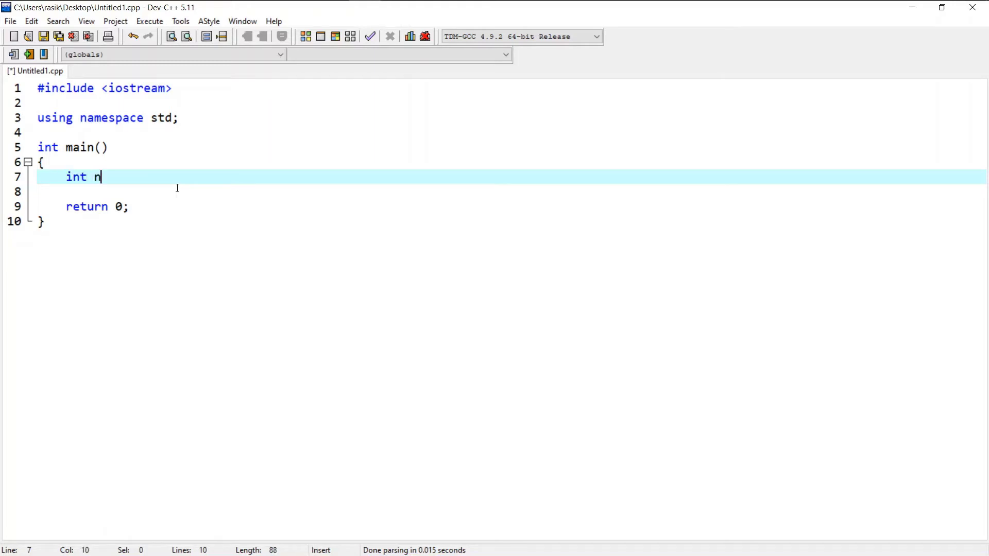
text(um )
text(=)
text(8+8)
text(;)
key(Return)
key(Return)
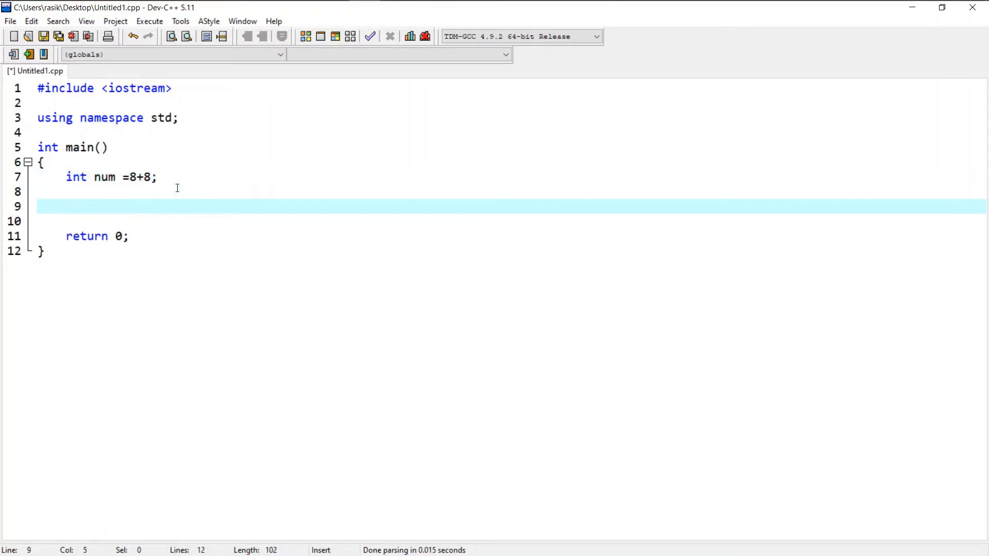
text(cout<)
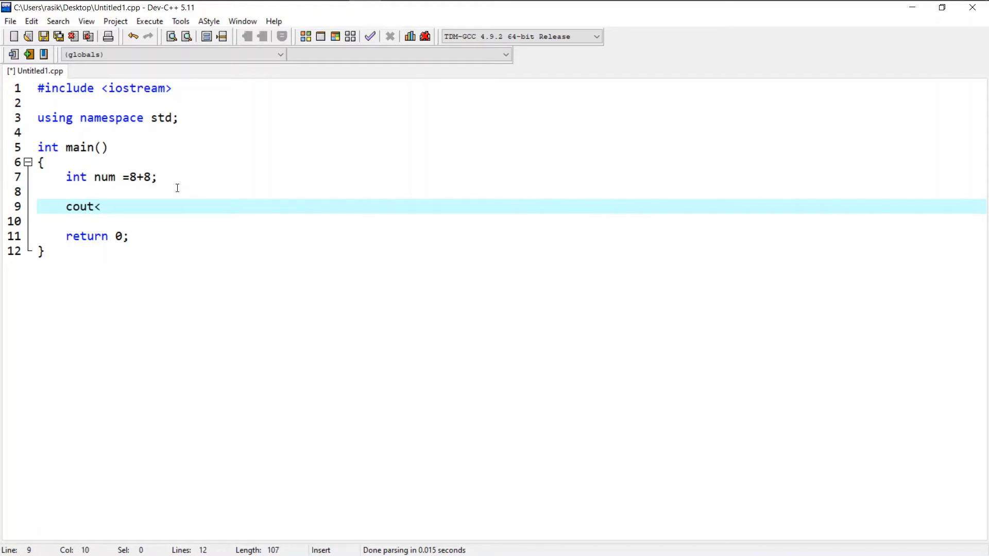
text(<num)
text(;)
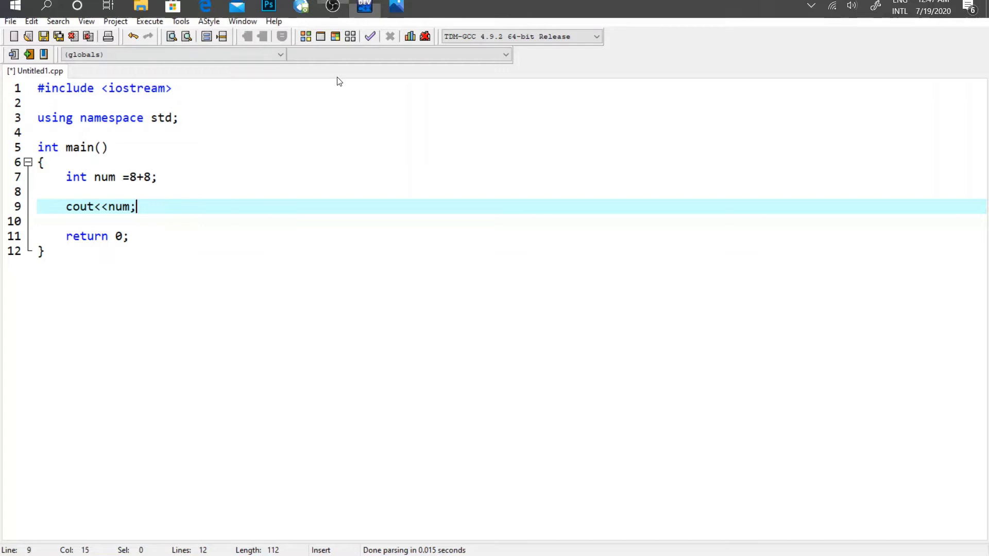
Run the program, confirm the console prints 16, and close it.
click(338, 35)
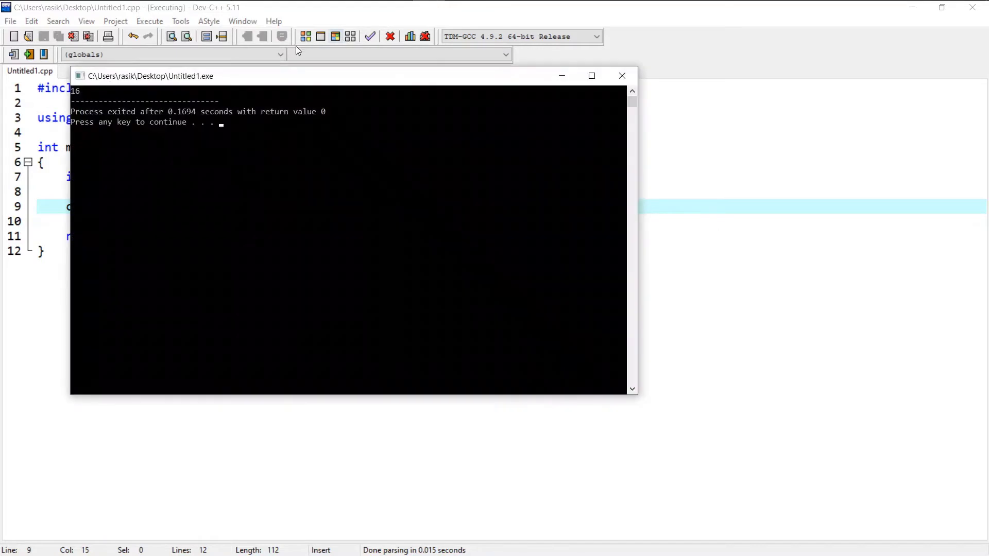
drag(479, 86, 522, 102)
click(663, 93)
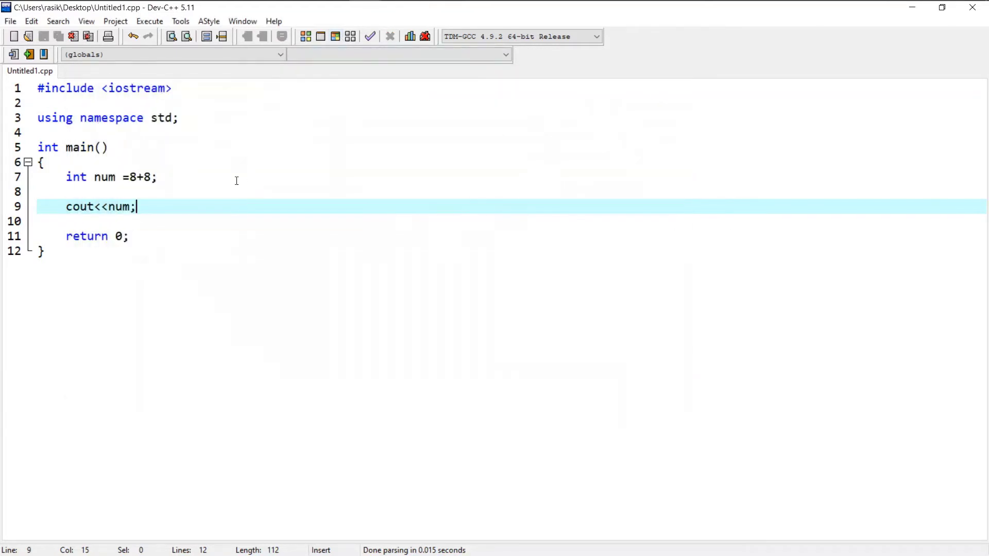
Erase the 8+8 expression on line 7 so 27/5 can replace it.
click(152, 177)
key(BackSpace)
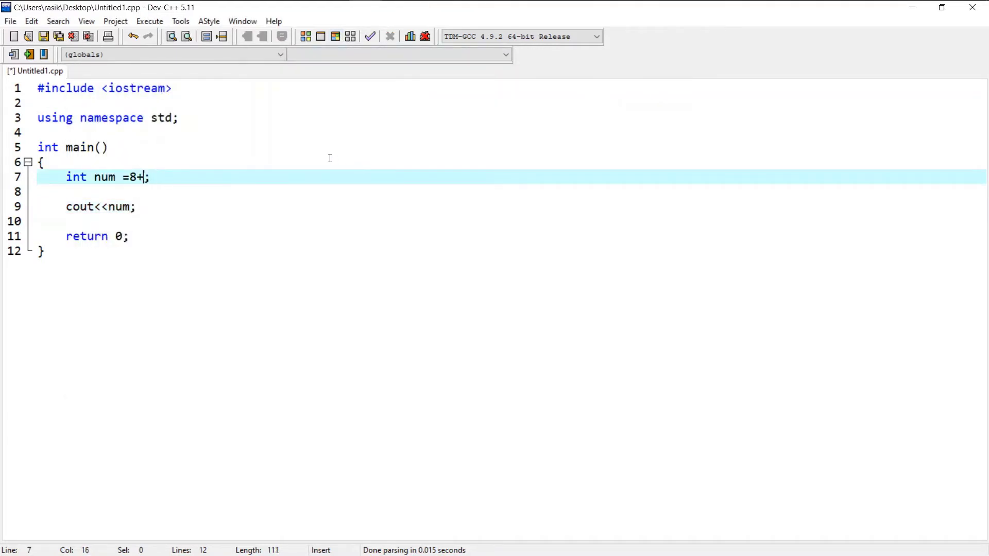
key(BackSpace)
key(BackSpace)
text(27/)
text(5)
Run the 27/5 version, check the console shows 5, and close it.
click(336, 36)
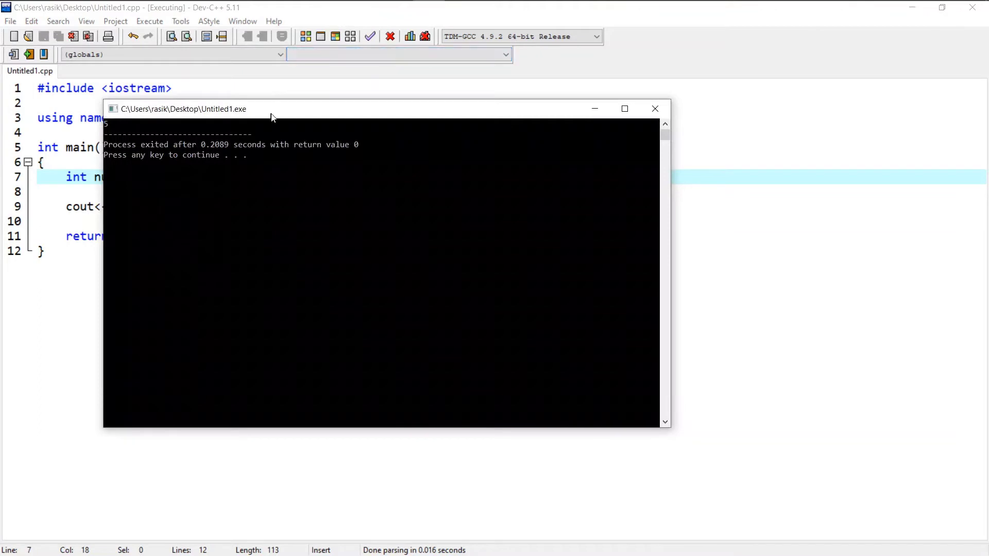
drag(271, 113, 469, 112)
click(309, 122)
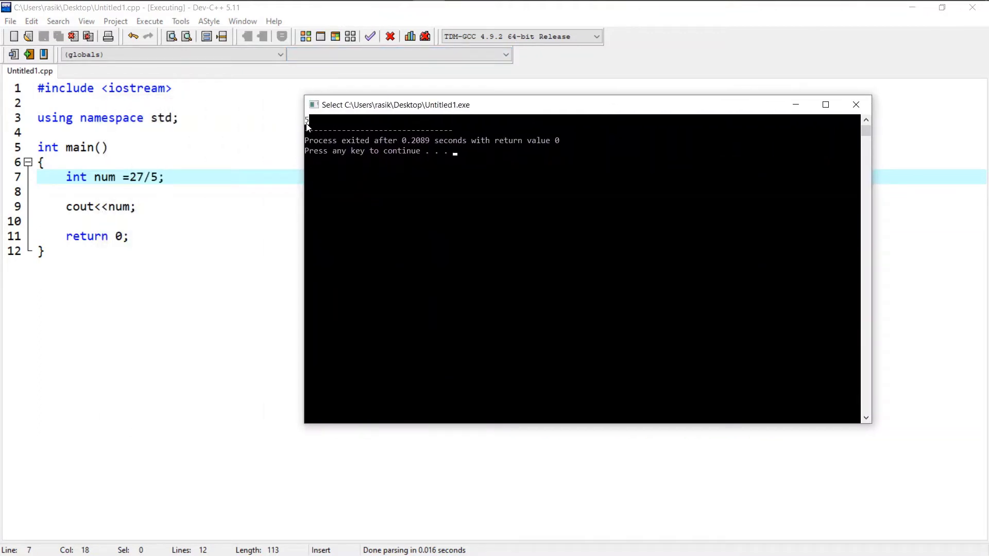
drag(563, 108, 546, 103)
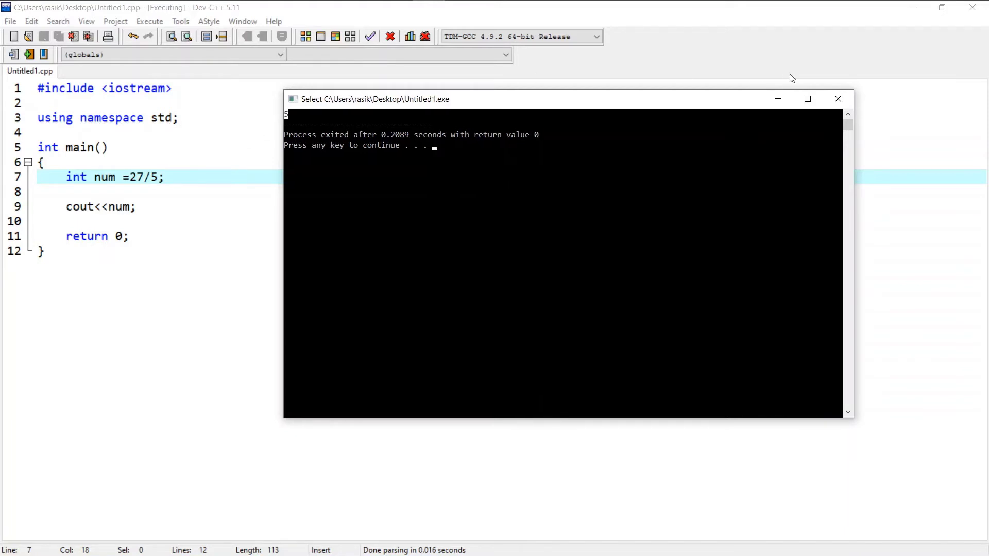
key(Return)
Replace the division with a modulus so line 7 reads 27%5 without spaces.
click(149, 176)
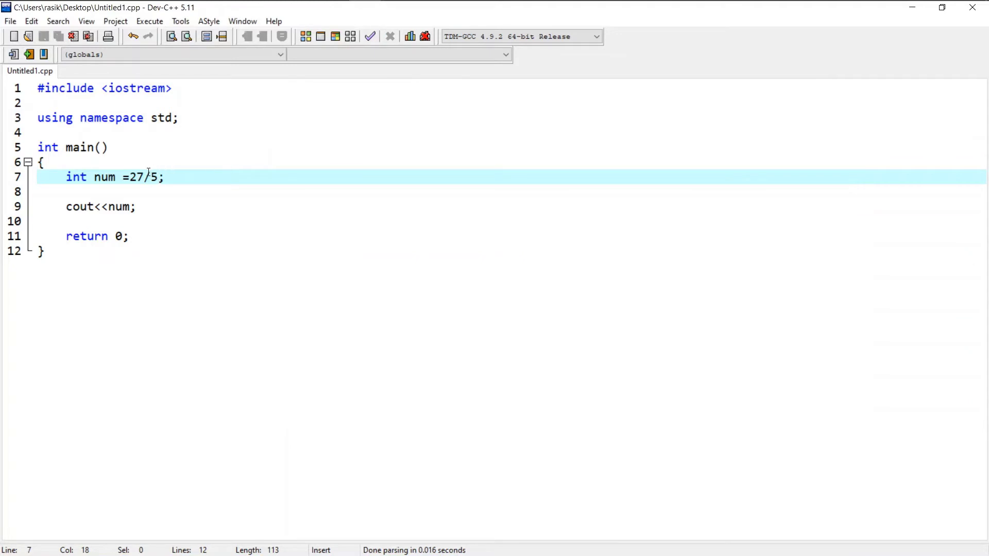
key(BackSpace)
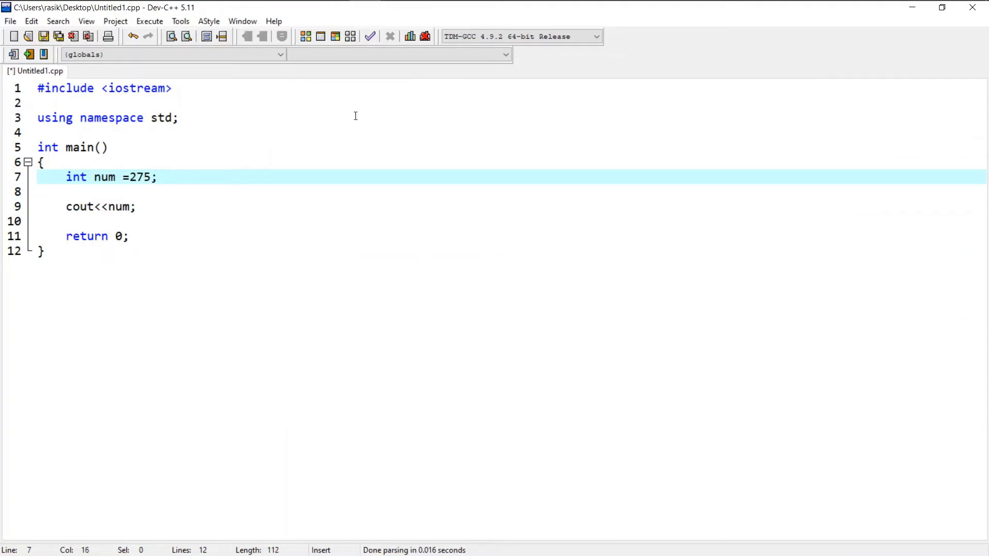
text(%)
key(Left)
key(Left)
key(BackSpace)
key(Right)
key(Right)
key(BackSpace)
key(Left)
Run the program, check it prints 2, and close the output window.
click(340, 38)
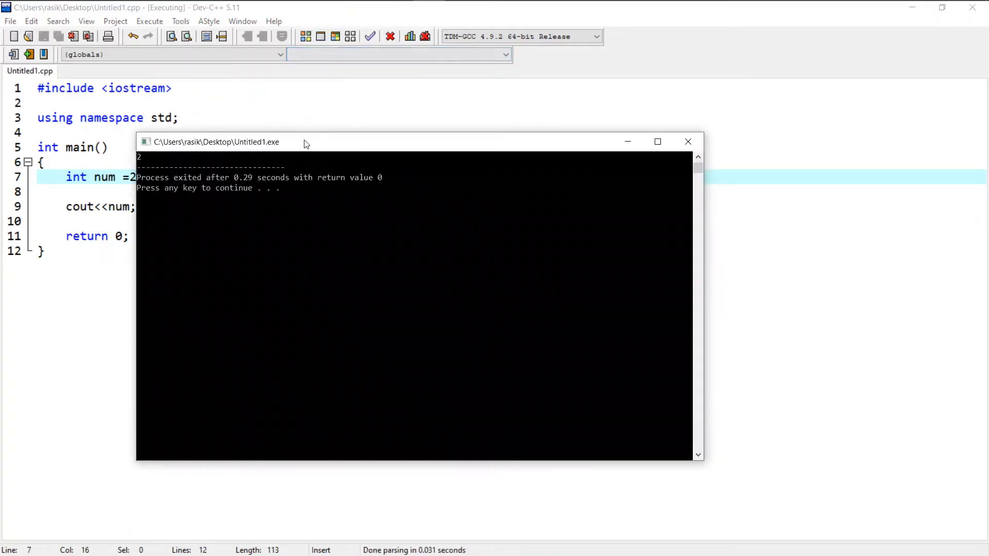
drag(307, 144, 364, 124)
click(195, 143)
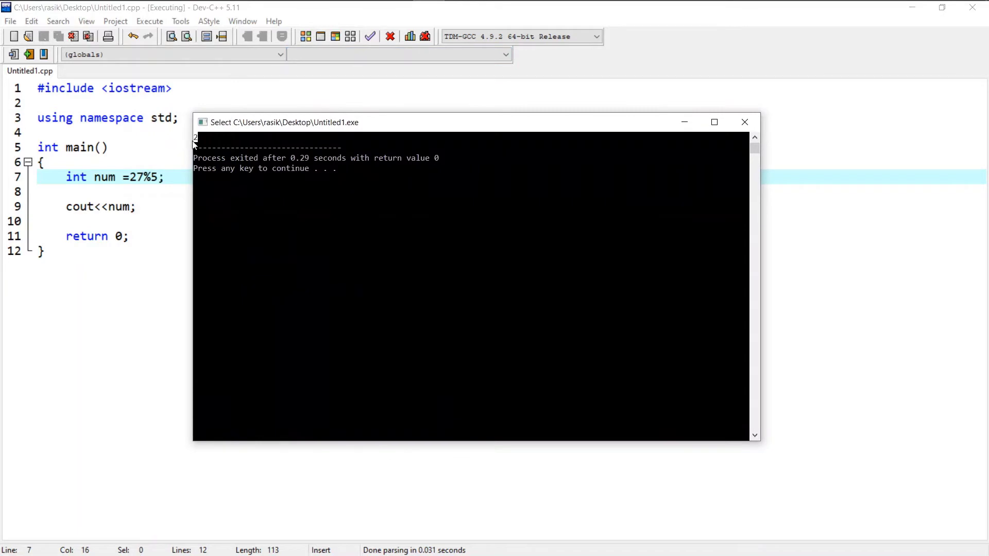
click(744, 122)
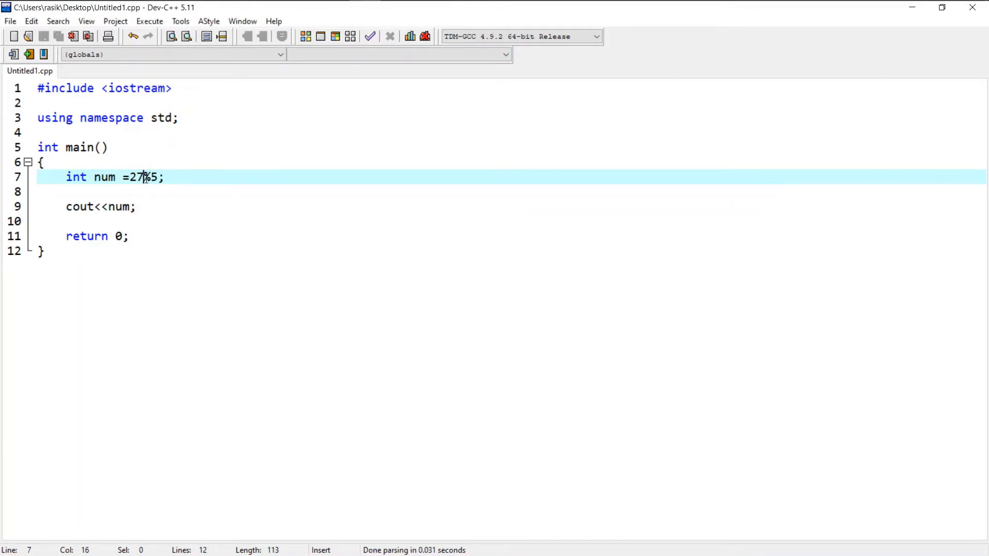
double_click(145, 177)
click(140, 178)
drag(151, 177, 152, 177)
click(145, 177)
click(151, 177)
click(151, 178)
click(158, 178)
Replace 27%5 with 5+7*2 on line 7.
key(BackSpace)
key(BackSpace)
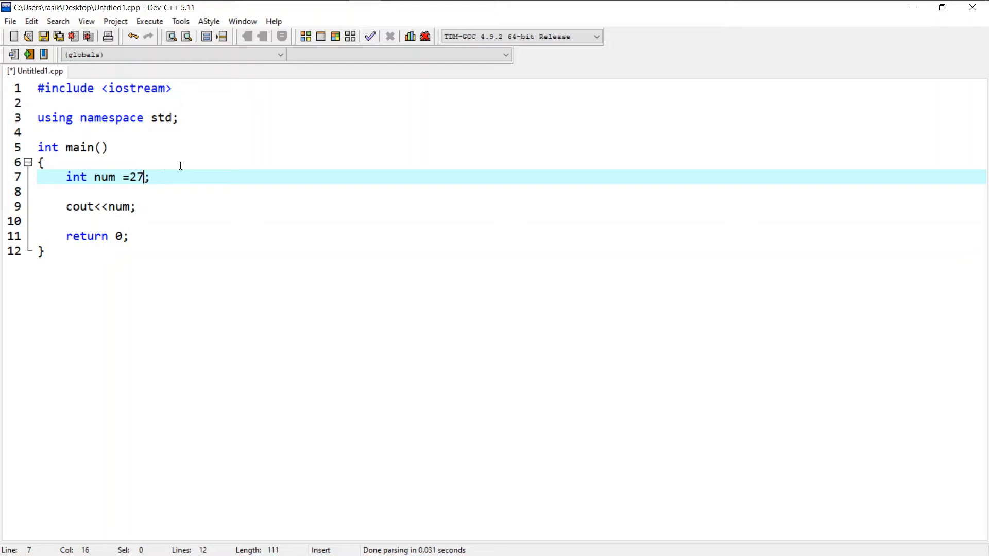
key(BackSpace)
key(BackSpace)
text(5)
text(+)
text(%)
key(BackSpace)
text(7)
text(*2)
click(182, 177)
Highlight 5+, 7*2 and 5+7 to explain precedence, undoing an accidental move.
mouse_move(130, 177)
mouse_down()
mouse_move(144, 176)
mouse_move(130, 177)
mouse_up()
drag(151, 177, 160, 176)
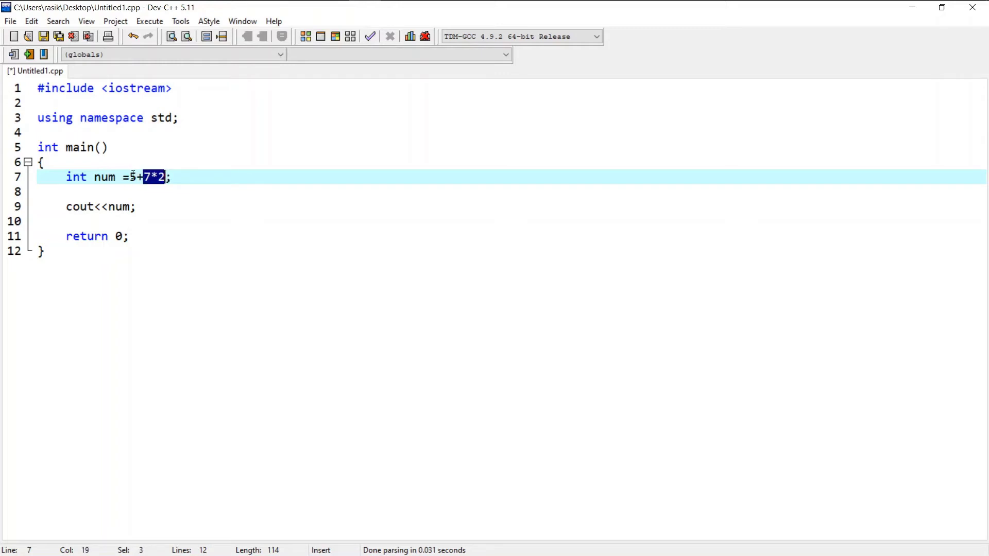
drag(129, 178, 150, 177)
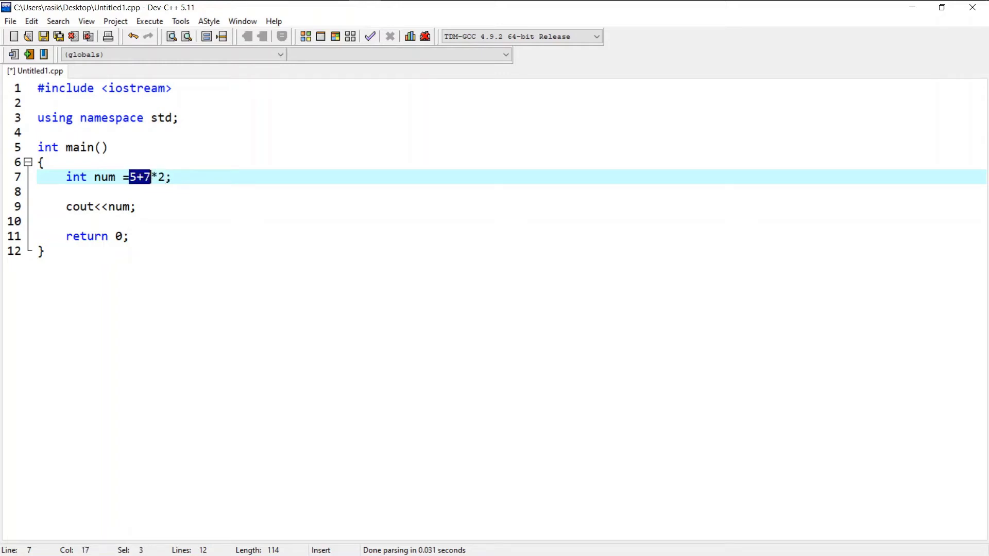
click(149, 177)
drag(129, 178, 150, 177)
drag(153, 177, 165, 177)
key(ctrl+z)
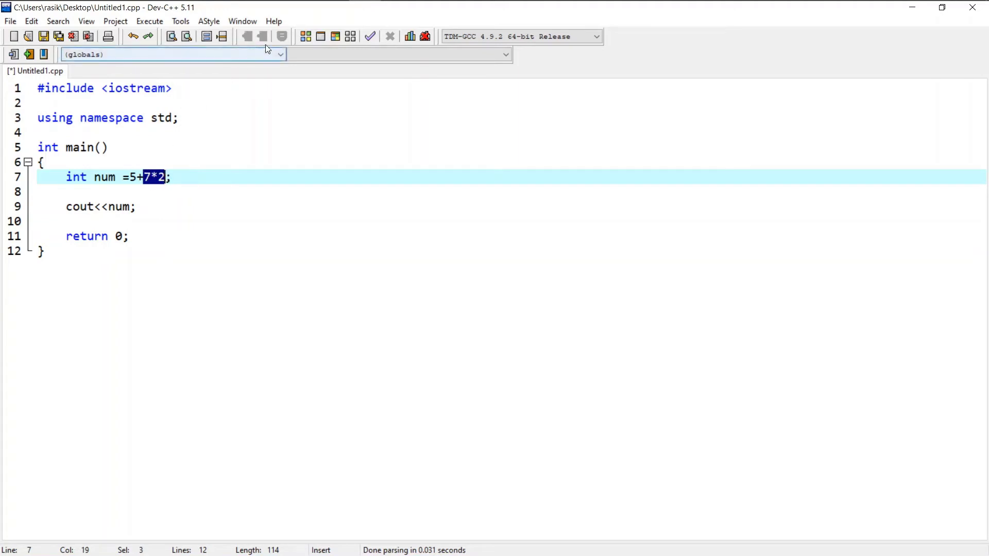
Run the program, confirm it prints 19, and close the output window.
click(335, 37)
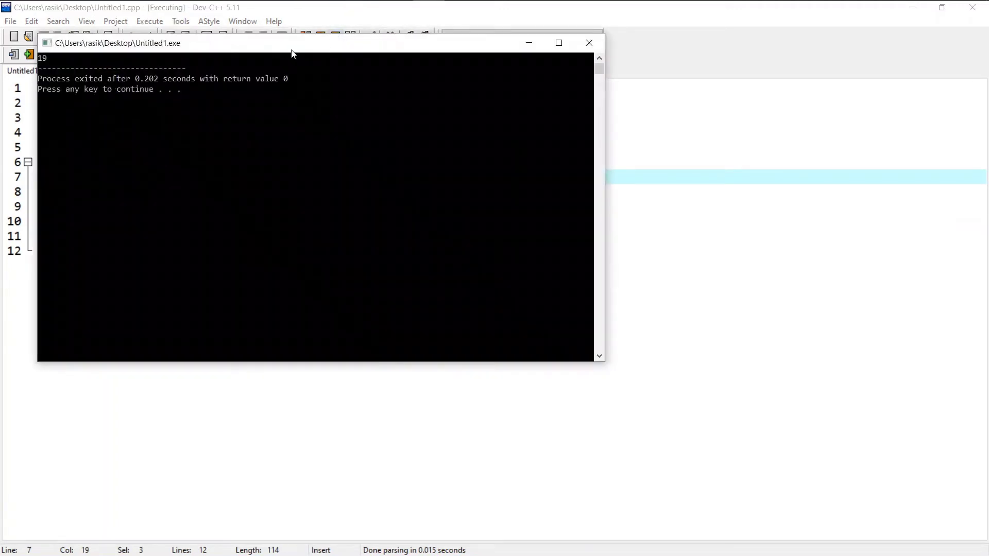
drag(292, 52, 432, 170)
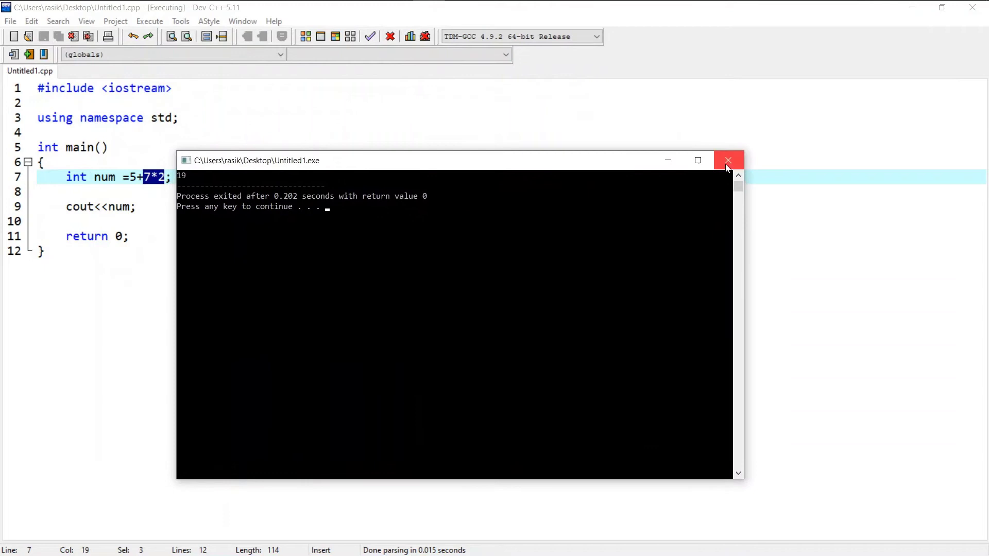
click(727, 161)
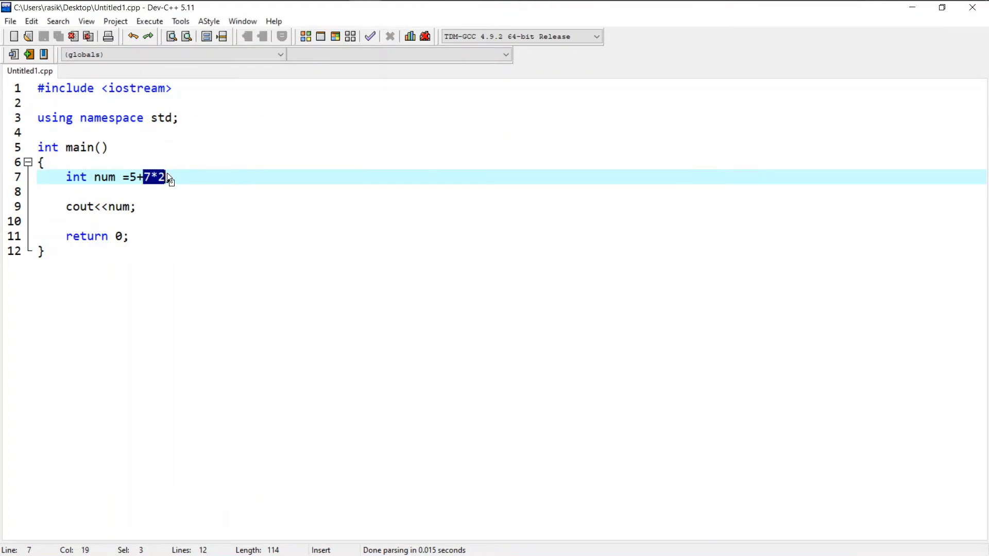
click(136, 177)
Complete line 7 as 5+7*2-6/2, run it to see 16, and close the console.
click(166, 177)
text(-)
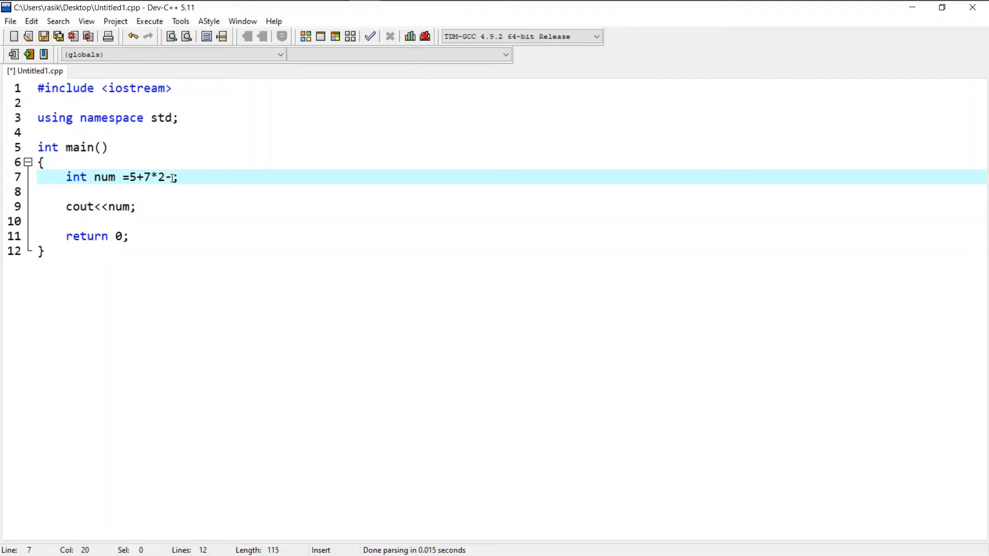
text(6)
text(/2)
drag(143, 177, 166, 177)
click(336, 38)
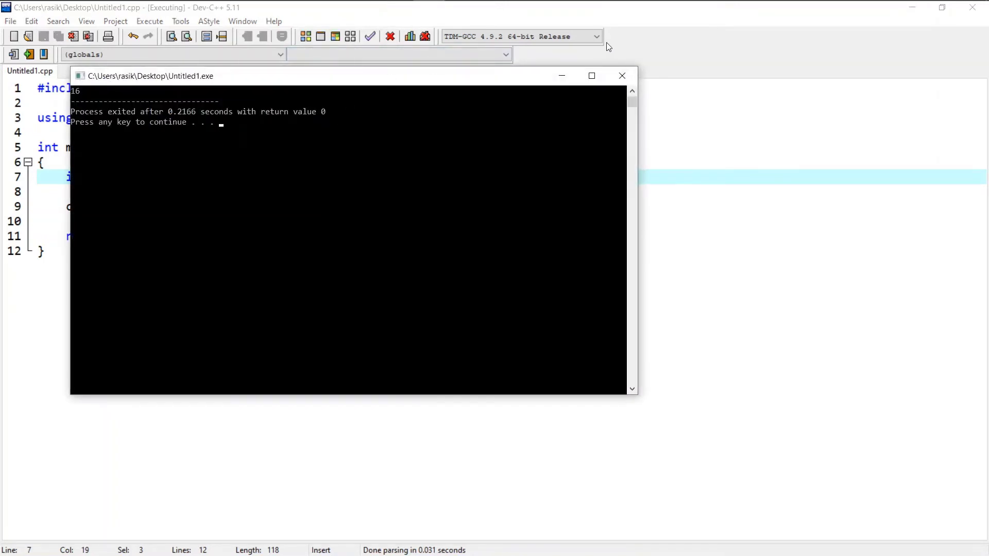
click(622, 75)
click(201, 177)
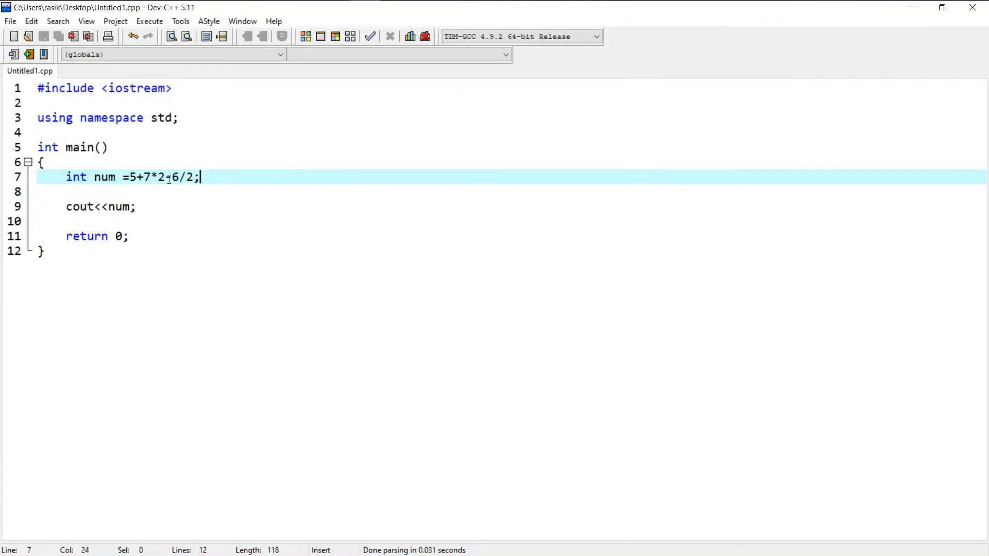
drag(144, 178, 166, 176)
click(165, 177)
drag(172, 177, 194, 176)
click(188, 178)
drag(144, 177, 194, 178)
click(179, 164)
click(221, 173)
double_click(152, 177)
double_click(183, 177)
double_click(153, 177)
drag(178, 177, 185, 177)
click(129, 177)
double_click(139, 177)
double_click(168, 177)
click(246, 189)
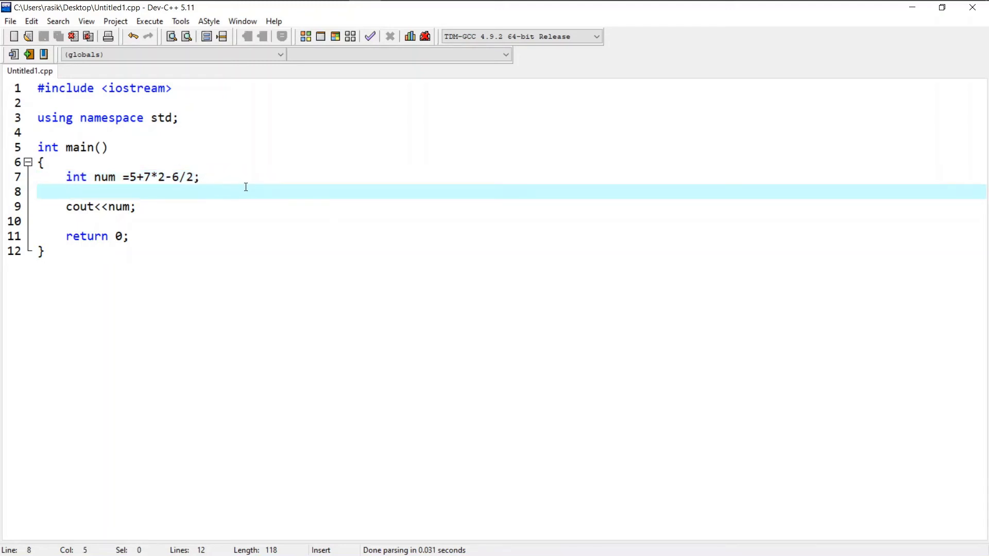
text(())
key(Return)
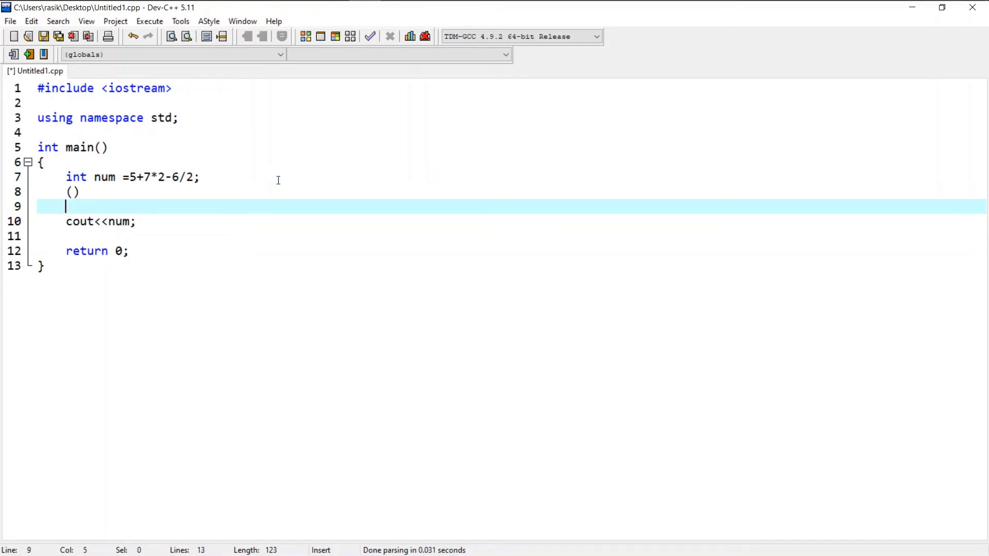
text(*)
text(/)
key(Return)
text(+)
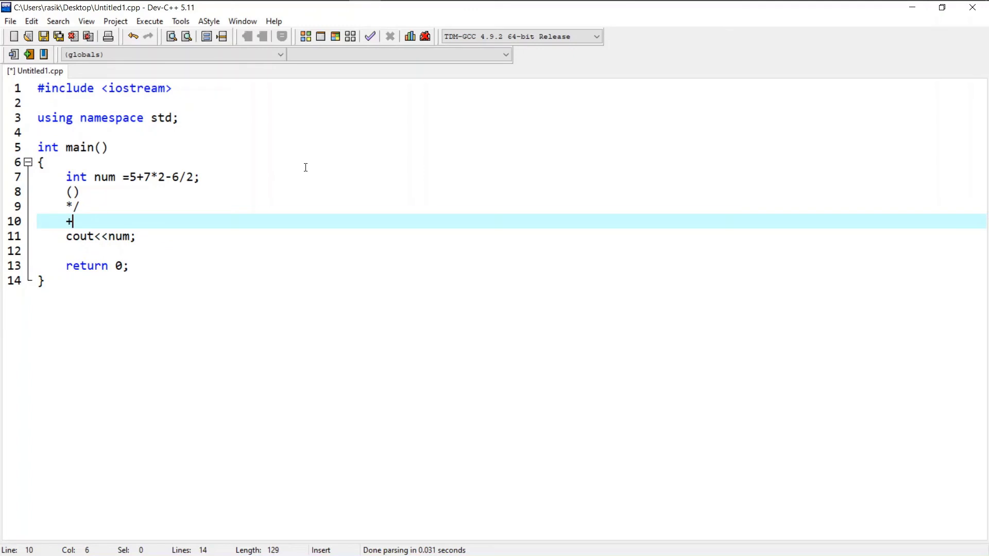
text(=)
key(BackSpace)
text(-)
key(Up)
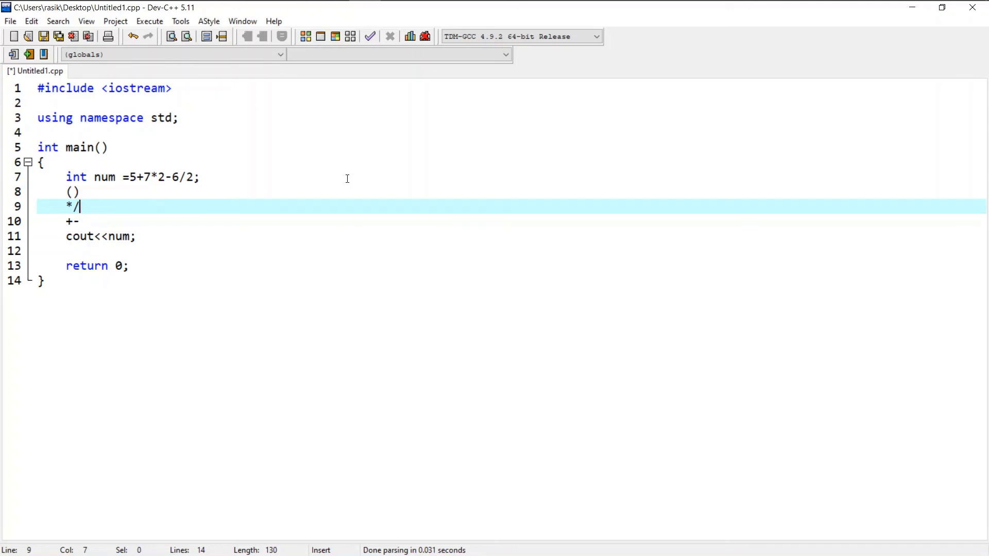
text(%)
mouse_move(67, 192)
mouse_down()
mouse_move(81, 222)
mouse_move(37, 176)
mouse_move(37, 192)
mouse_up()
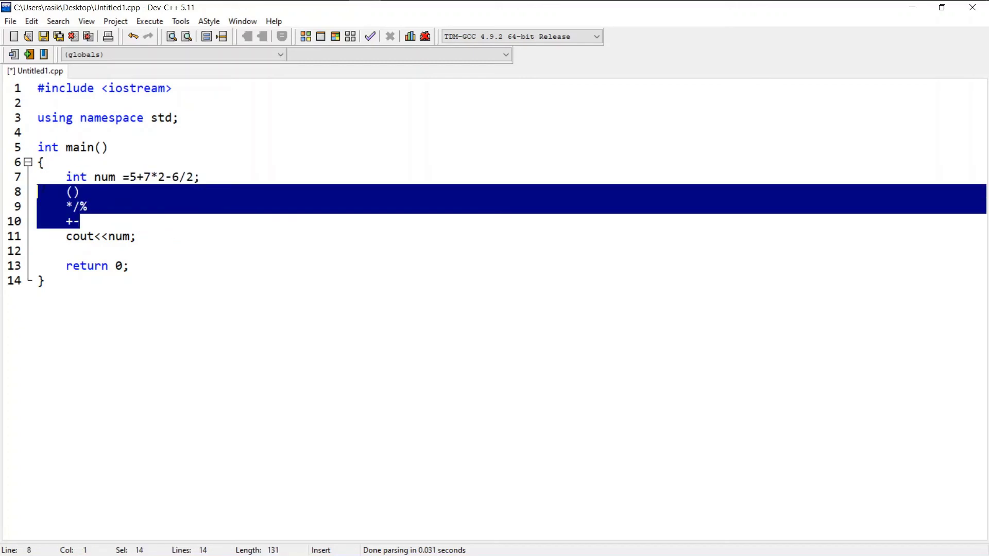
key(BackSpace)
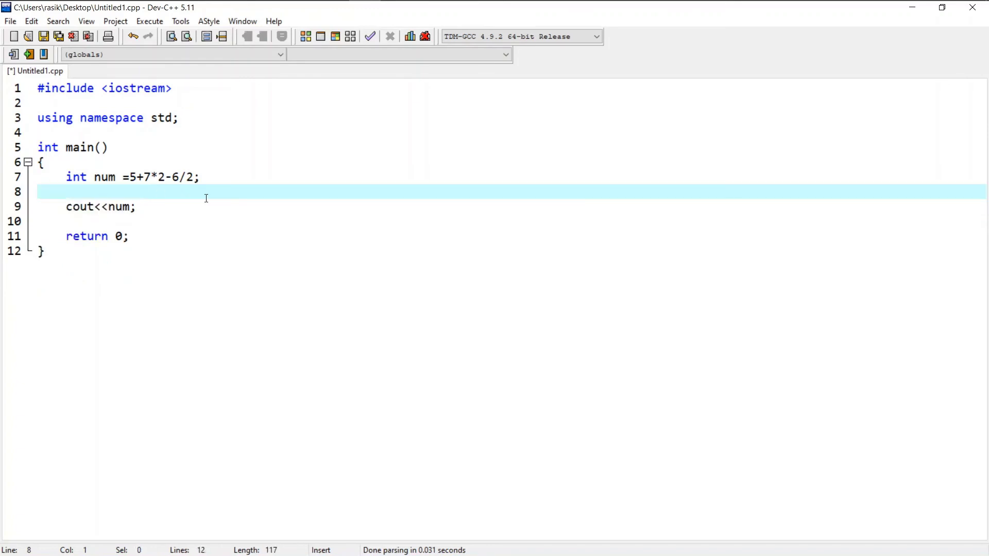
key(BackSpace)
key(Return)
Bring the Photos operator precedence and associativity chart to the front.
click(396, 12)
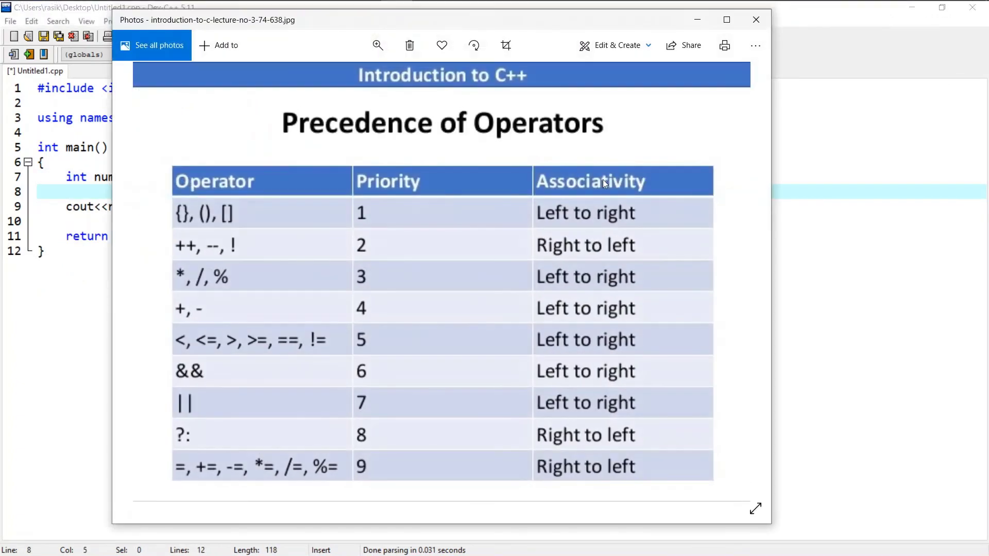